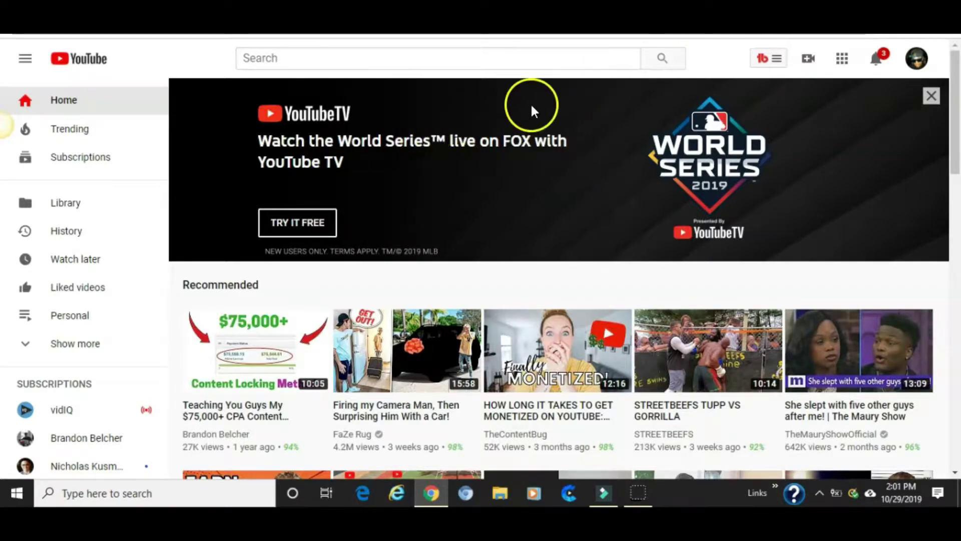
- Enter YouTube Studio (beta) from the account menu and open Live events under Other features
left_click(916, 61)
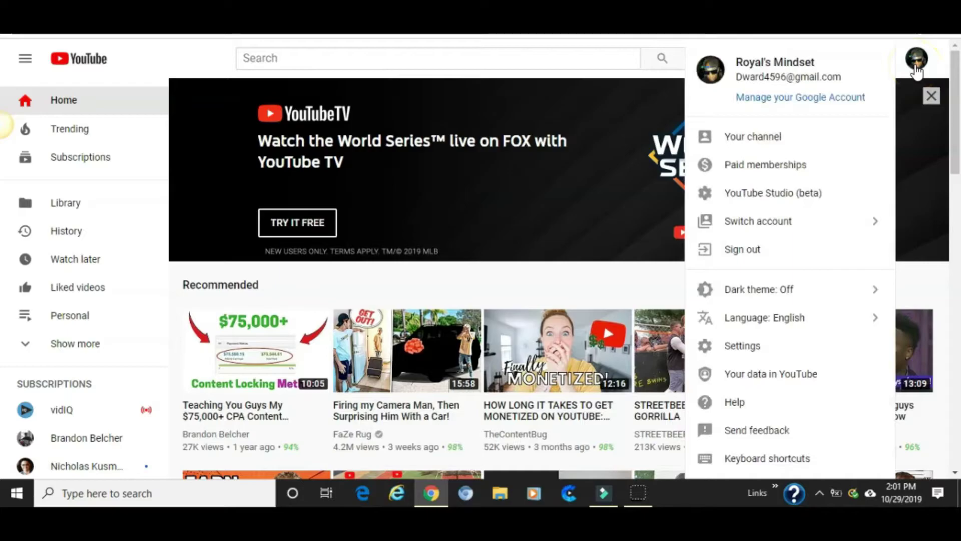
left_click(803, 192)
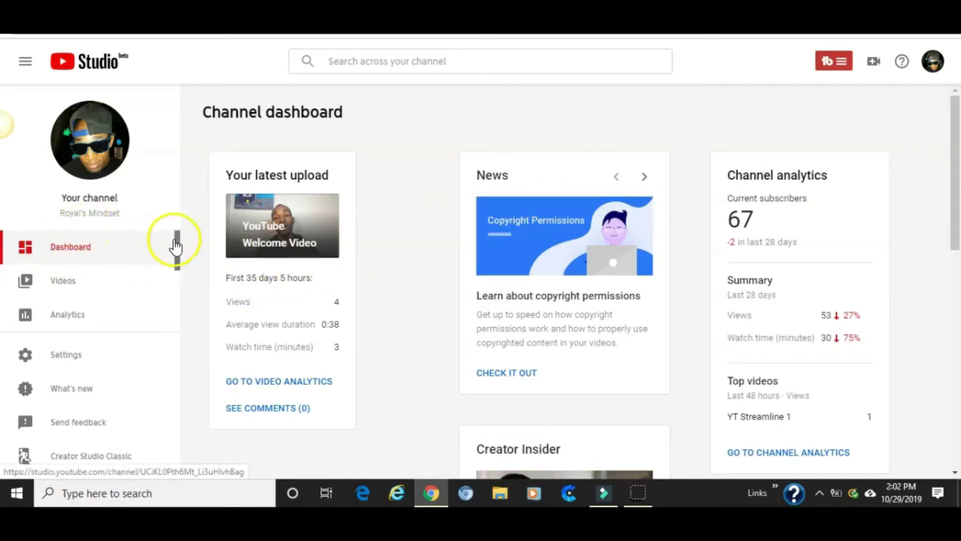
left_click_drag(179, 246, 180, 301)
mouse_move(107, 261)
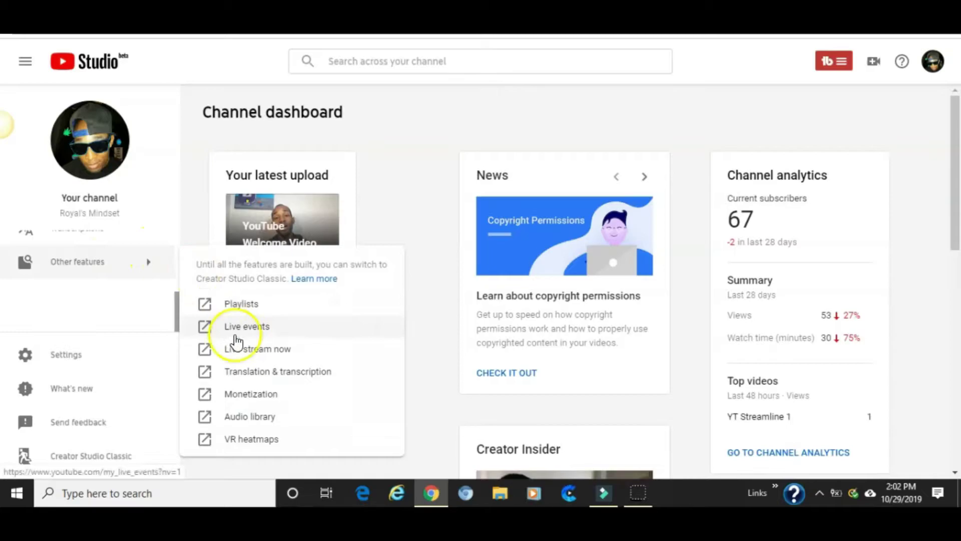
left_click(251, 327)
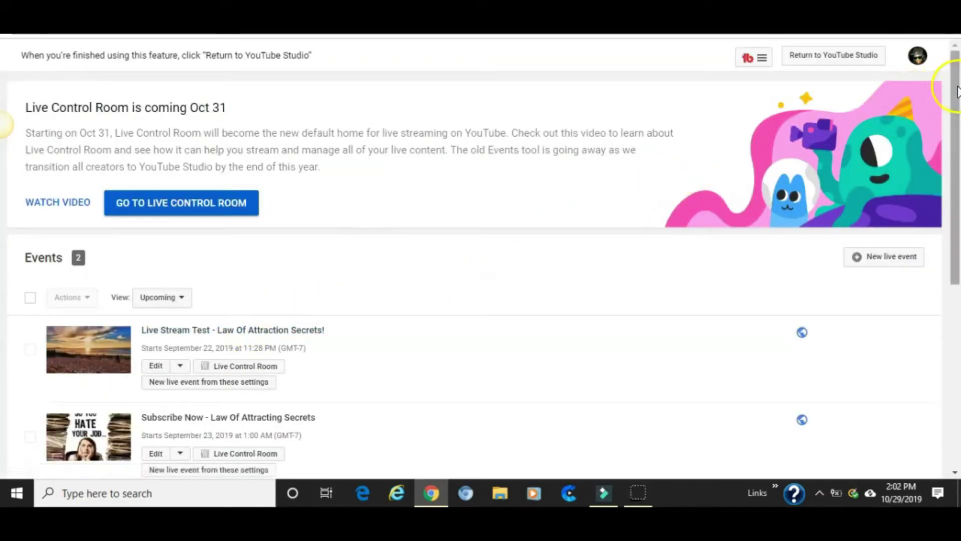
- Tick Live Stream Test and the second live event, show the Actions list, then the account menu
left_click_drag(953, 86, 953, 150)
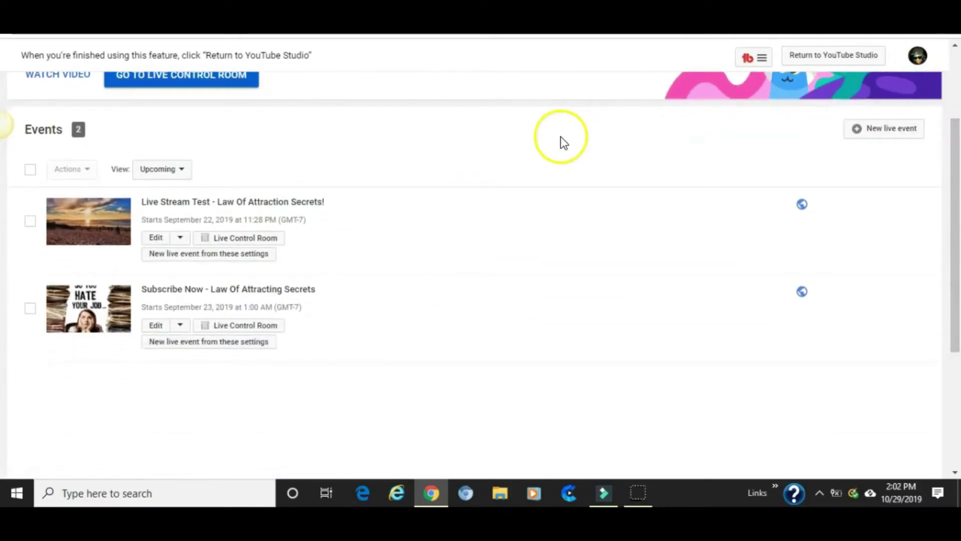
left_click(30, 223)
scroll(28, 224, "down", 4)
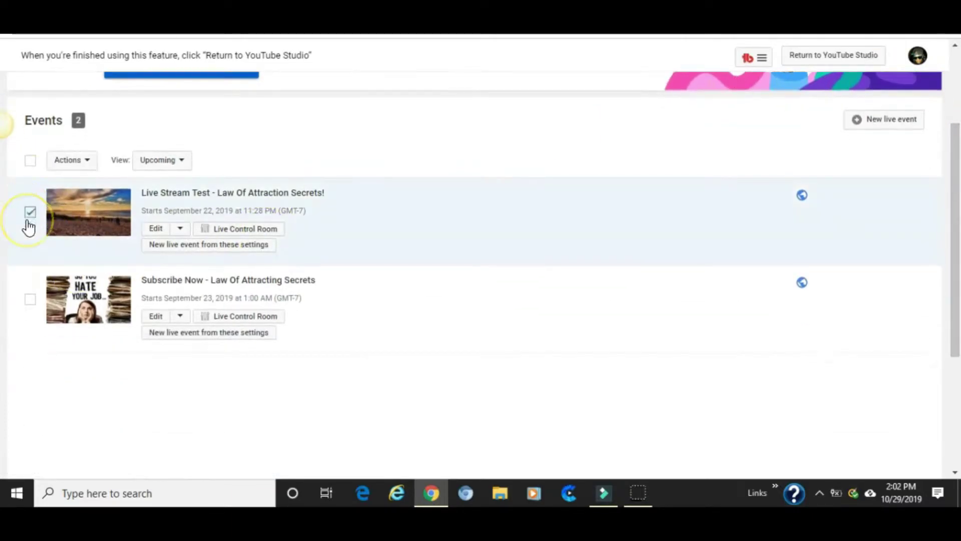
scroll(28, 226, "up", 2)
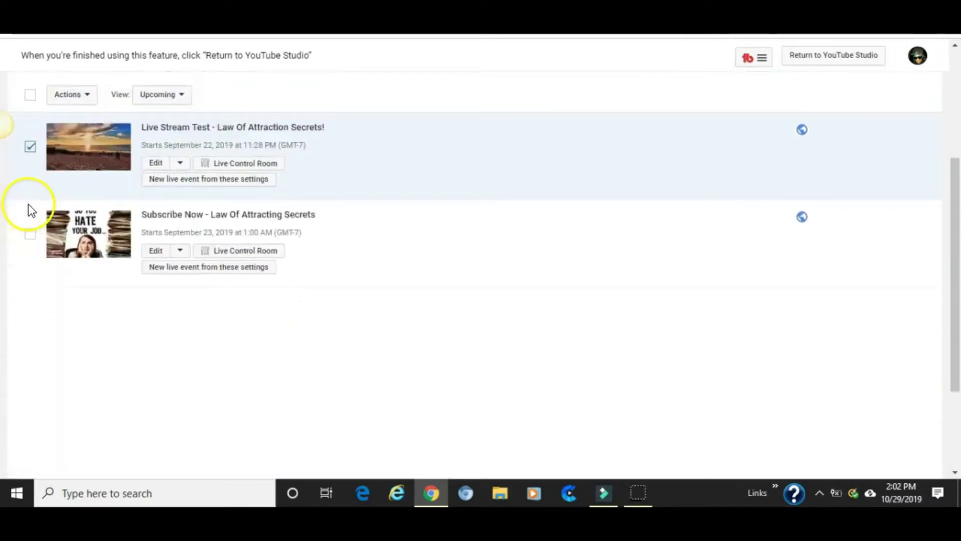
left_click(30, 233)
left_click(95, 99)
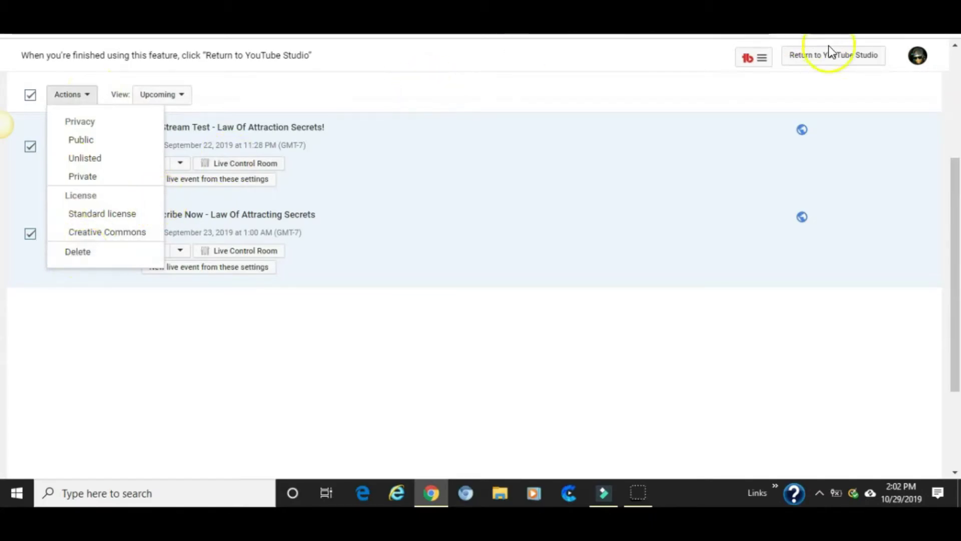
left_click(916, 59)
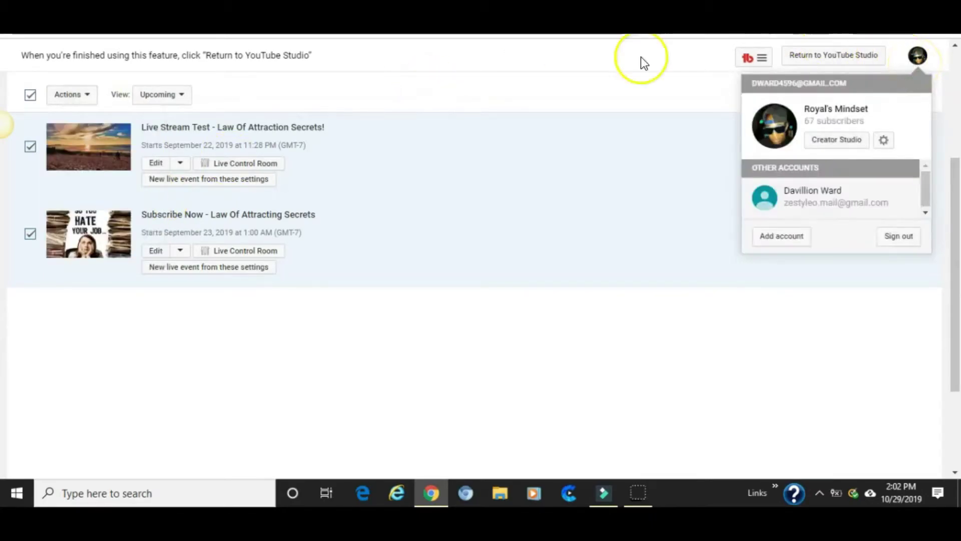
- Open the classic Creator Studio dashboard, then go back to the YouTube home page
left_click(821, 142)
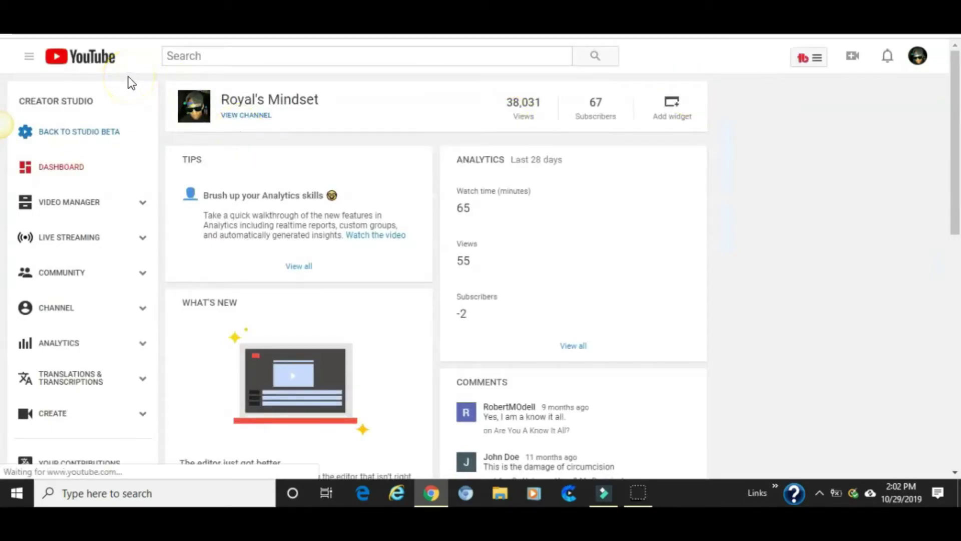
left_click(96, 57)
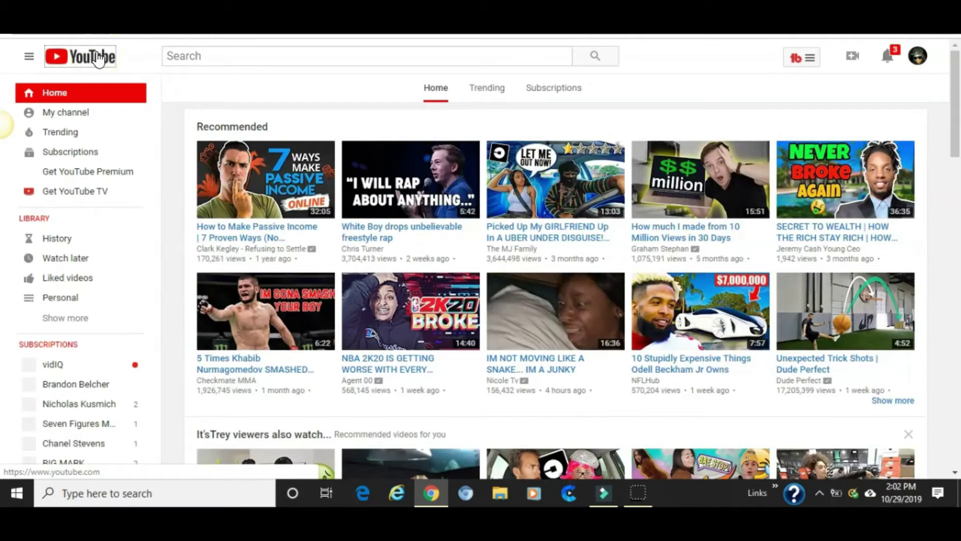
scroll(100, 60, "down", 3)
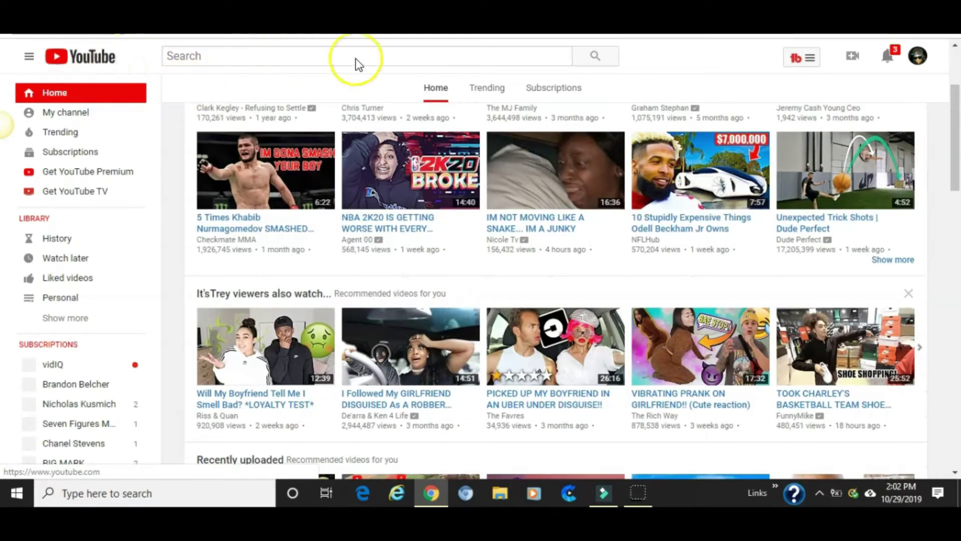
- Choose Creator Studio from the account menu to load the Studio beta Channel dashboard
left_click(917, 57)
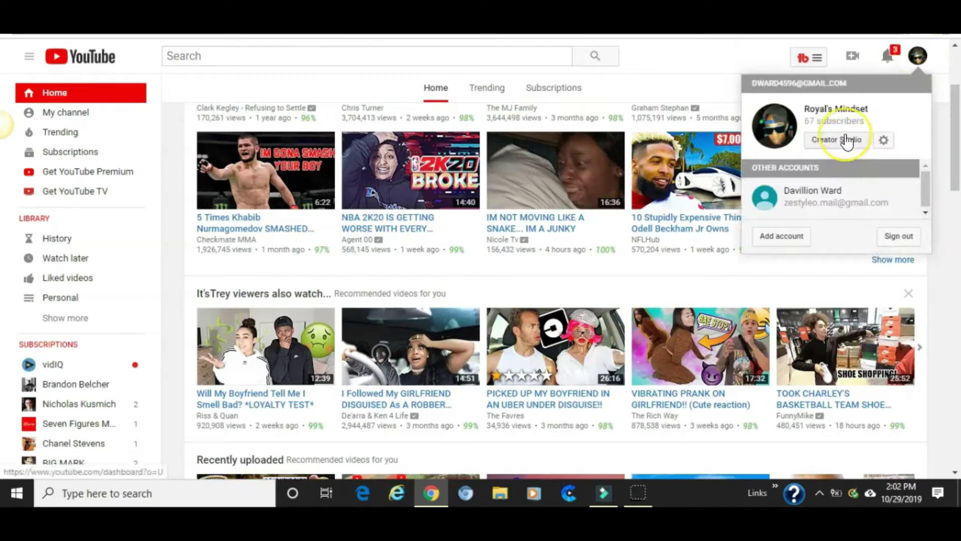
scroll(846, 141, "down", 2)
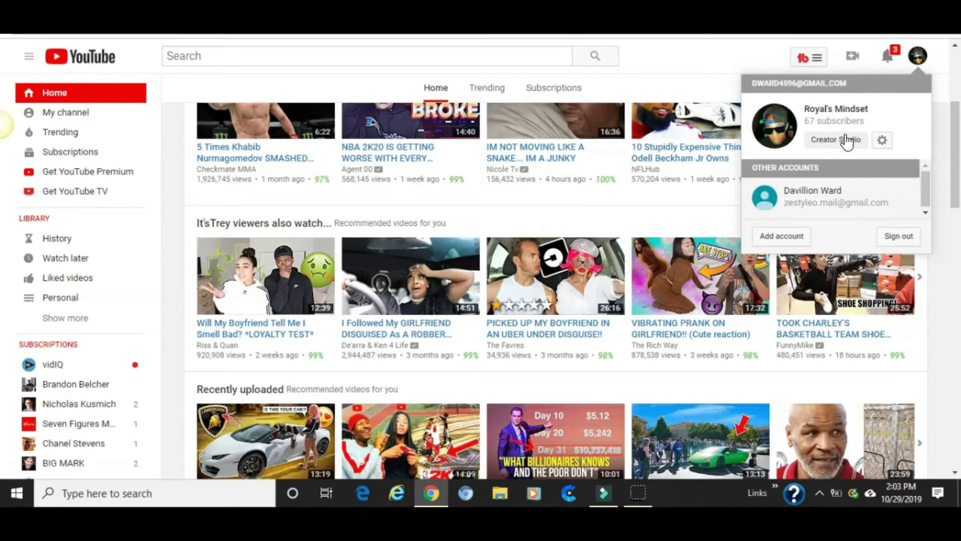
left_click(847, 142)
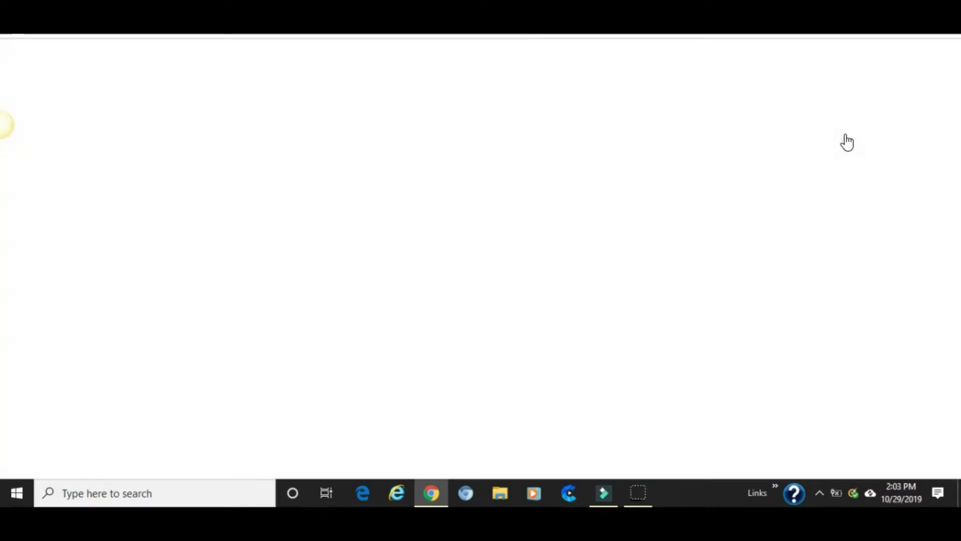
left_click(787, 131)
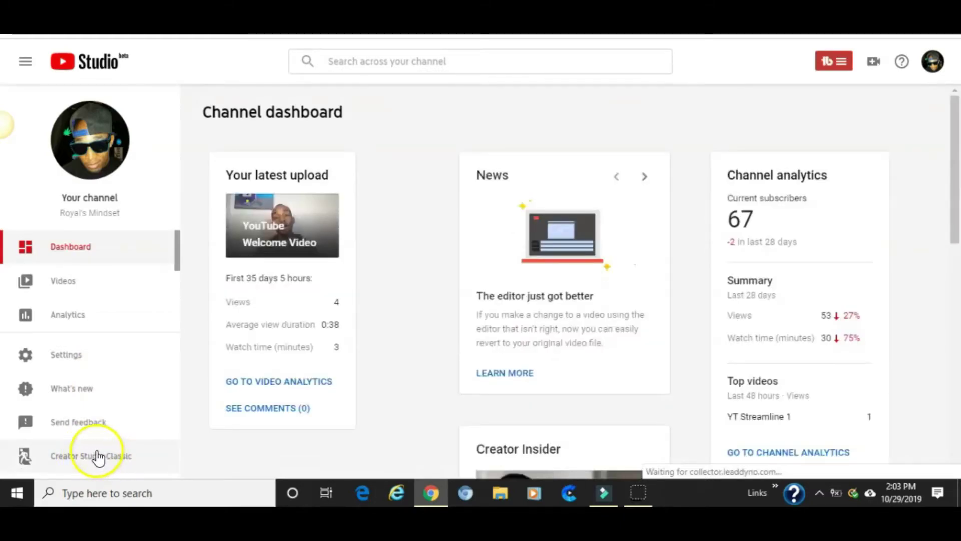
- Send 'A specific feature I need to use is missing' feedback and switch to Creator Studio Classic
left_click(104, 457)
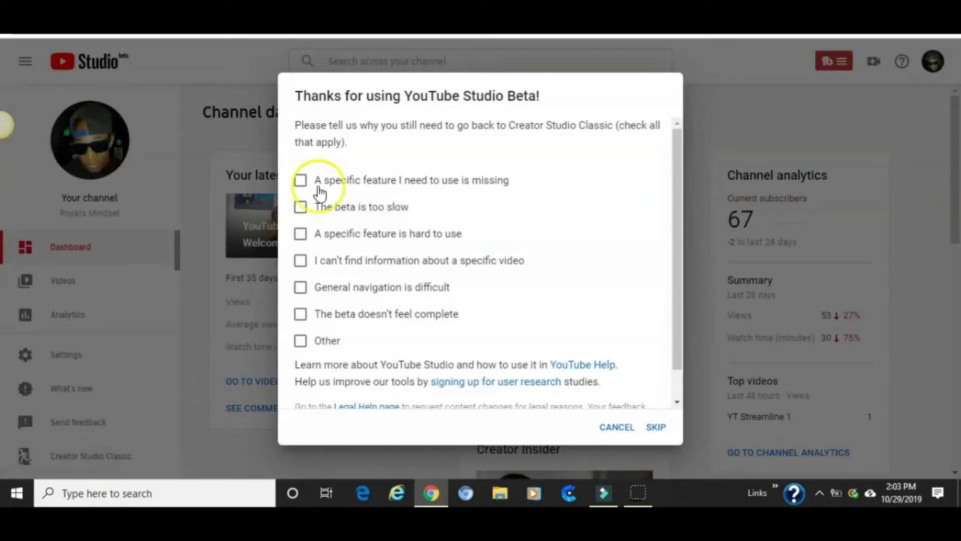
left_click(301, 189)
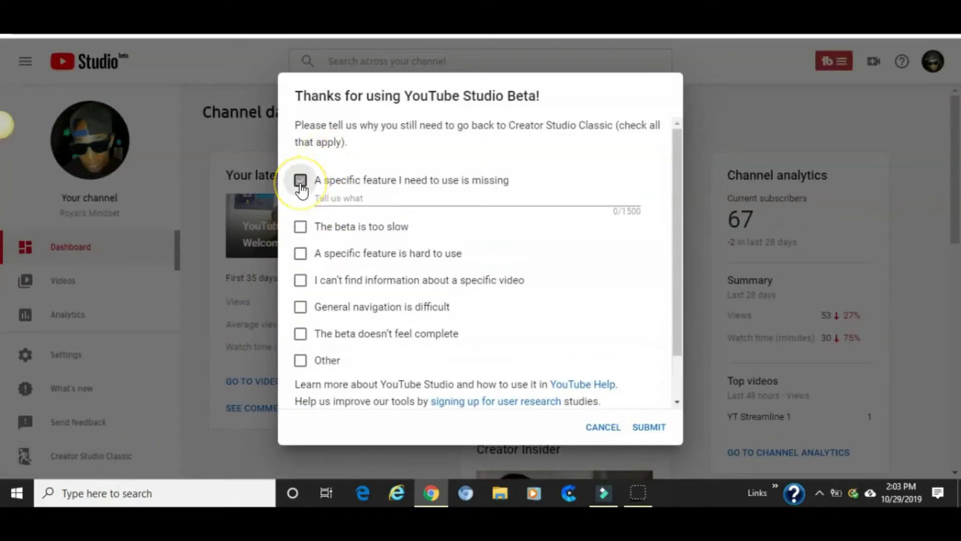
scroll(302, 189, "down", 1)
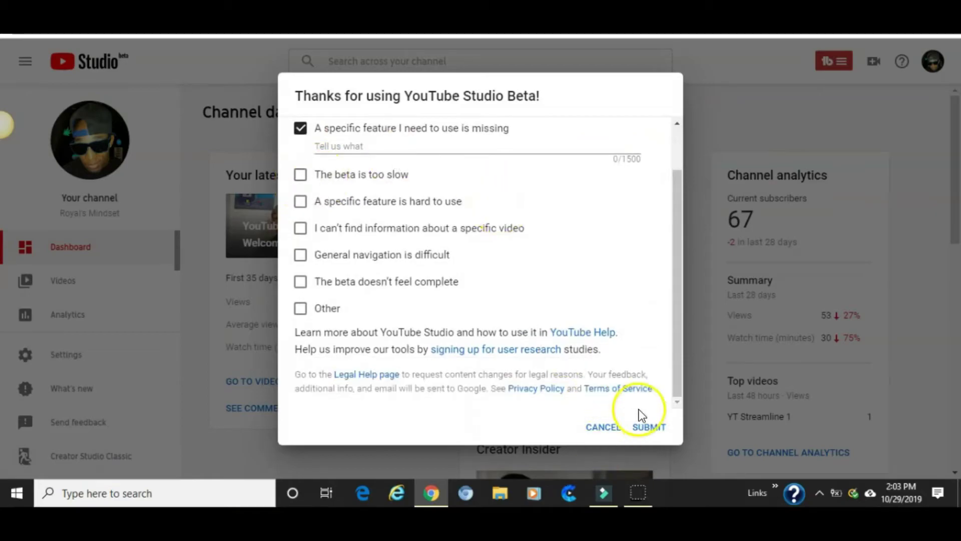
left_click(645, 429)
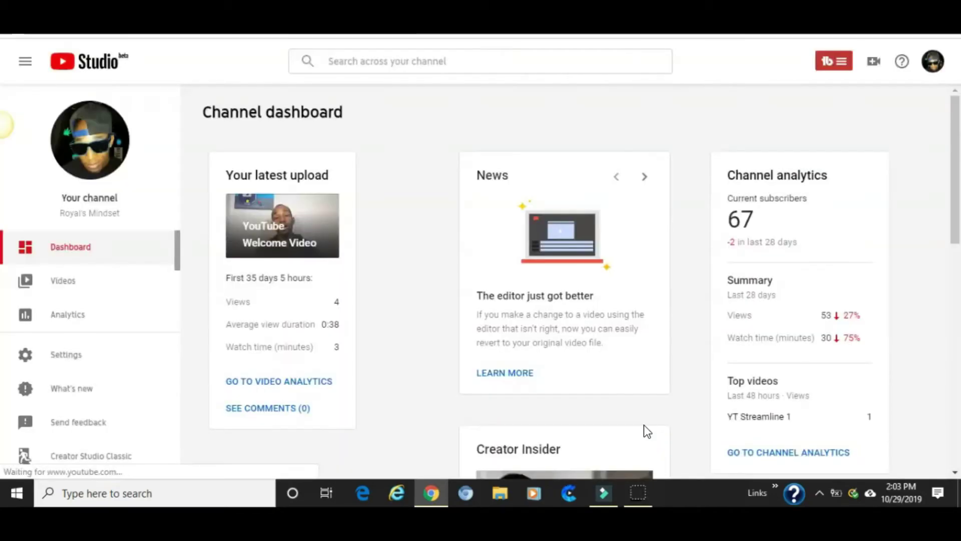
left_click(578, 274)
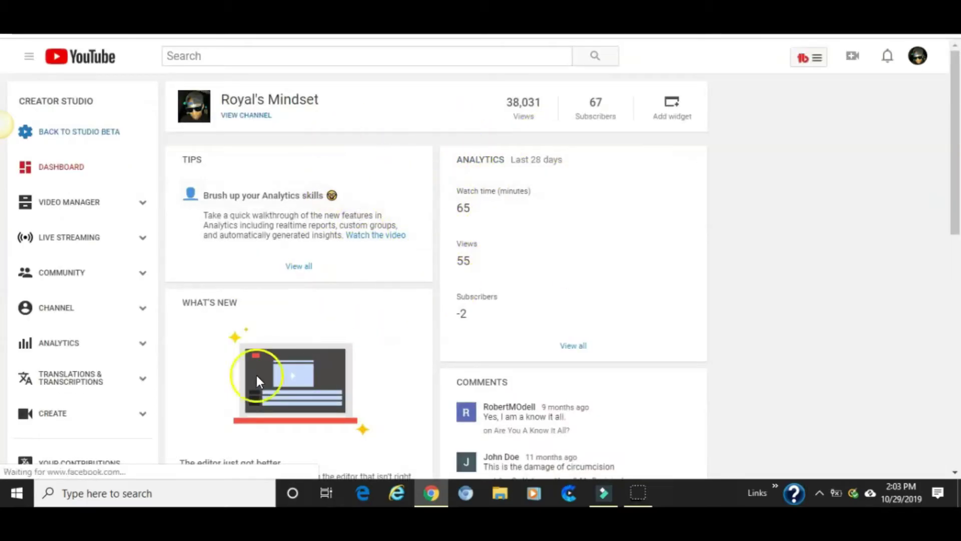
- Visit the YouTube home page, then reopen Creator Studio from the account menu
left_click(90, 59)
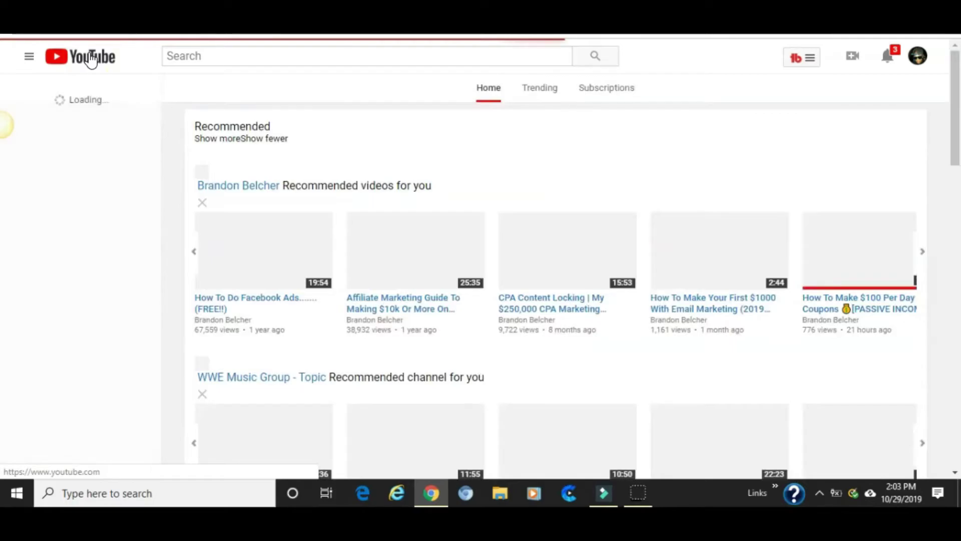
left_click(180, 127)
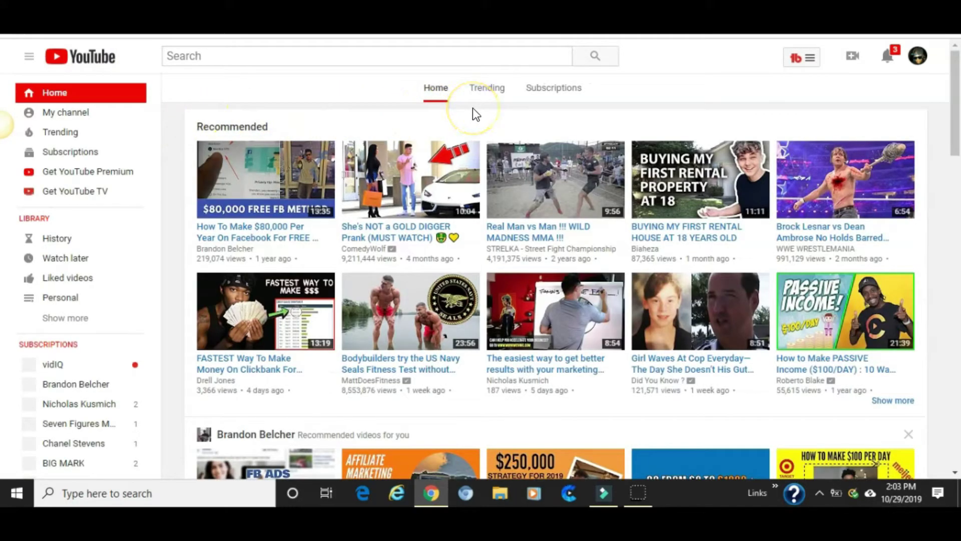
left_click(919, 57)
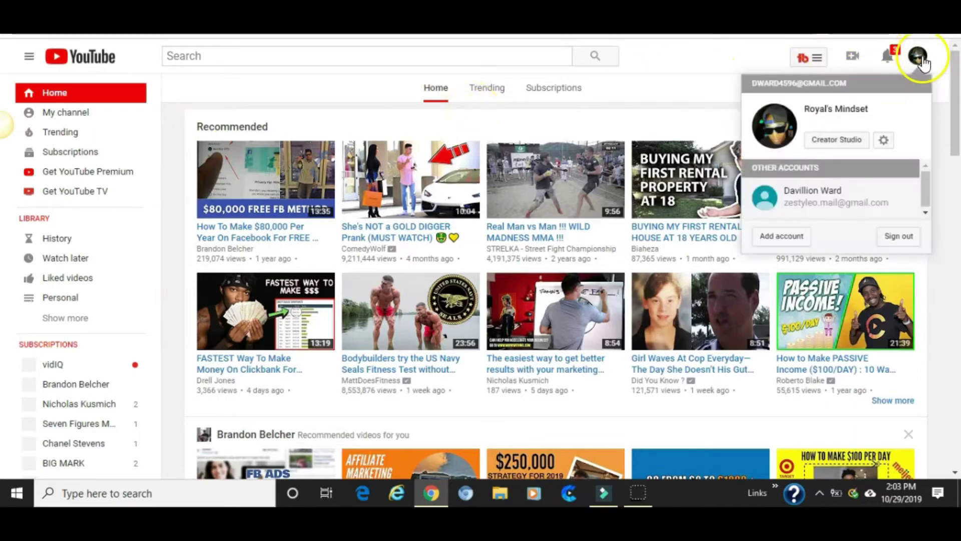
left_click(843, 140)
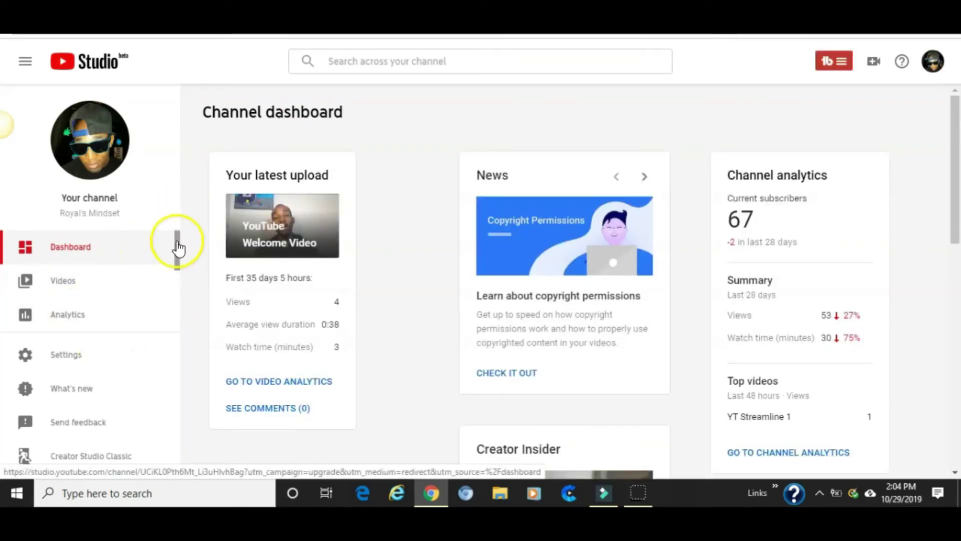
- Open Live events from the Other features flyout in the Studio sidebar
scroll(178, 238, "down", 3)
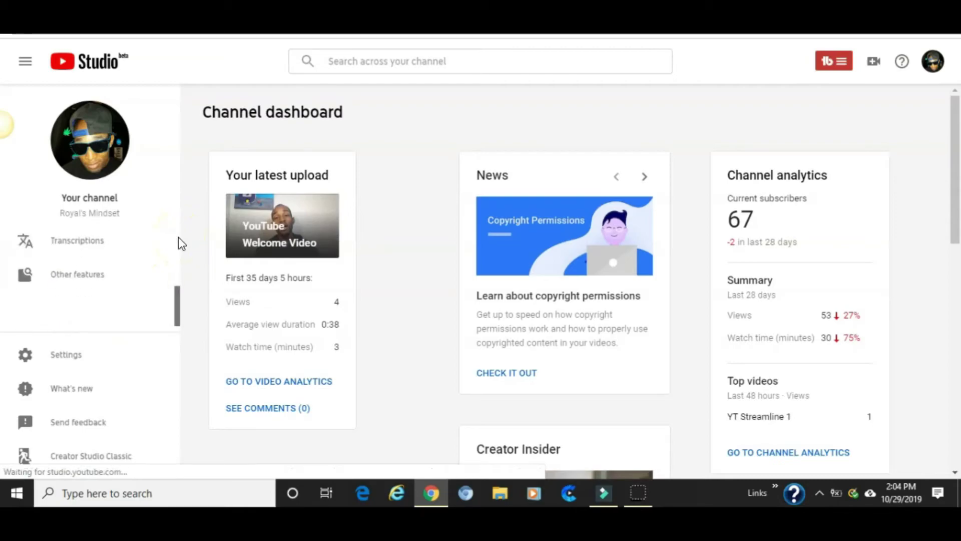
scroll(178, 236, "down", 1)
left_click(123, 261)
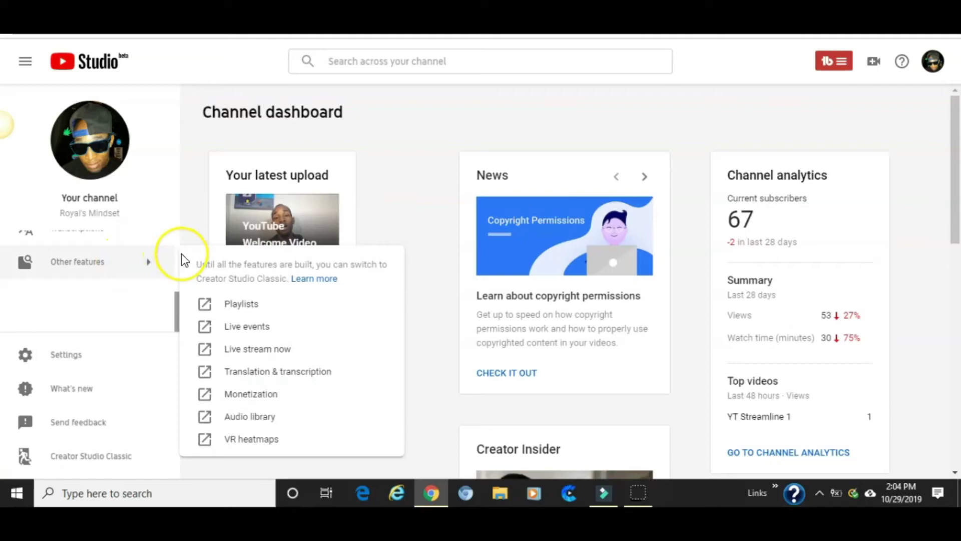
left_click(242, 331)
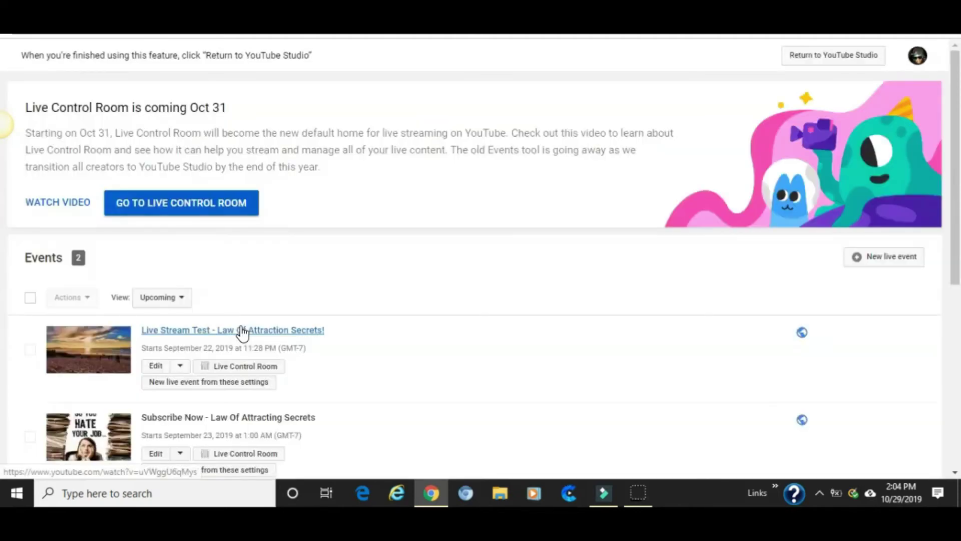
- Tick the Subscribe Now - Law Of Attracting Secrets event and show its Actions list with Delete
left_click(243, 331)
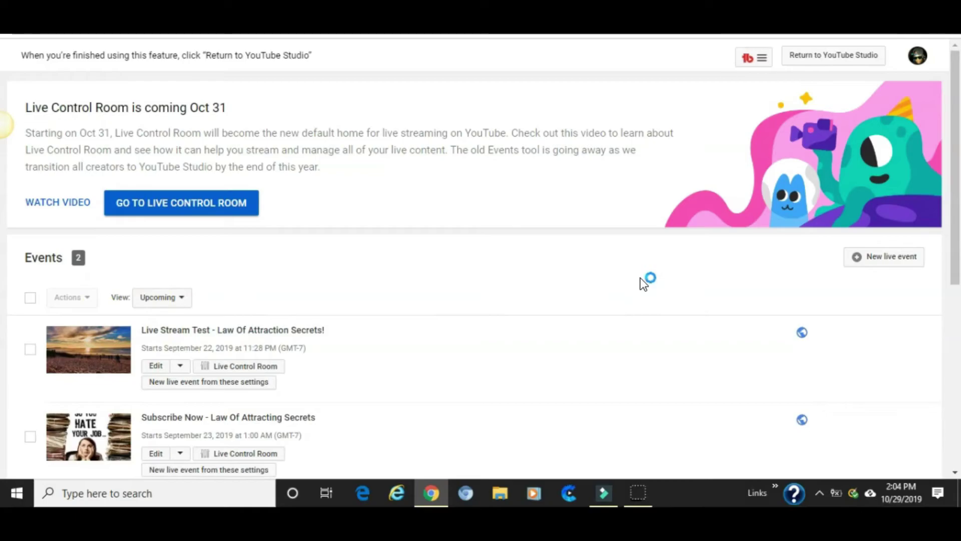
scroll(643, 283, "down", 4)
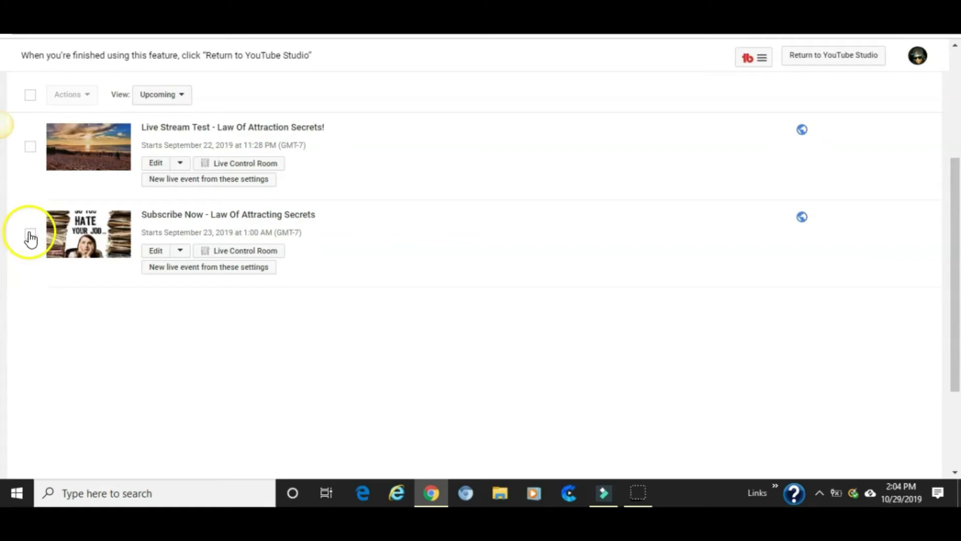
left_click(30, 235)
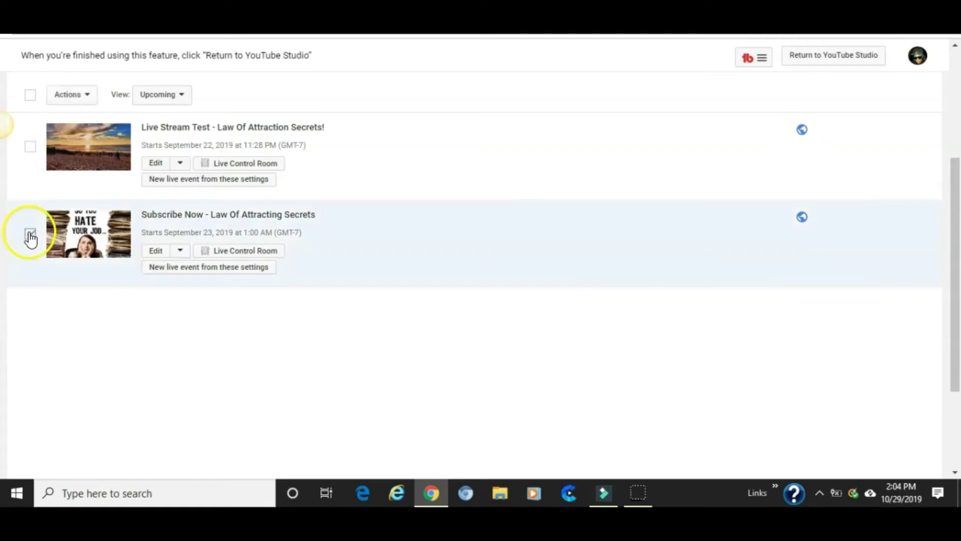
left_click(95, 103)
scroll(95, 108, "down", 3)
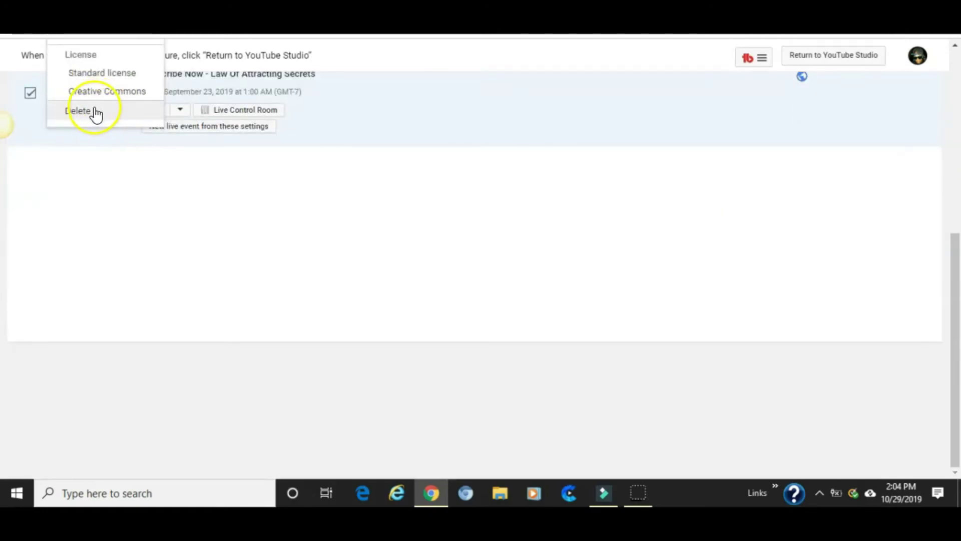